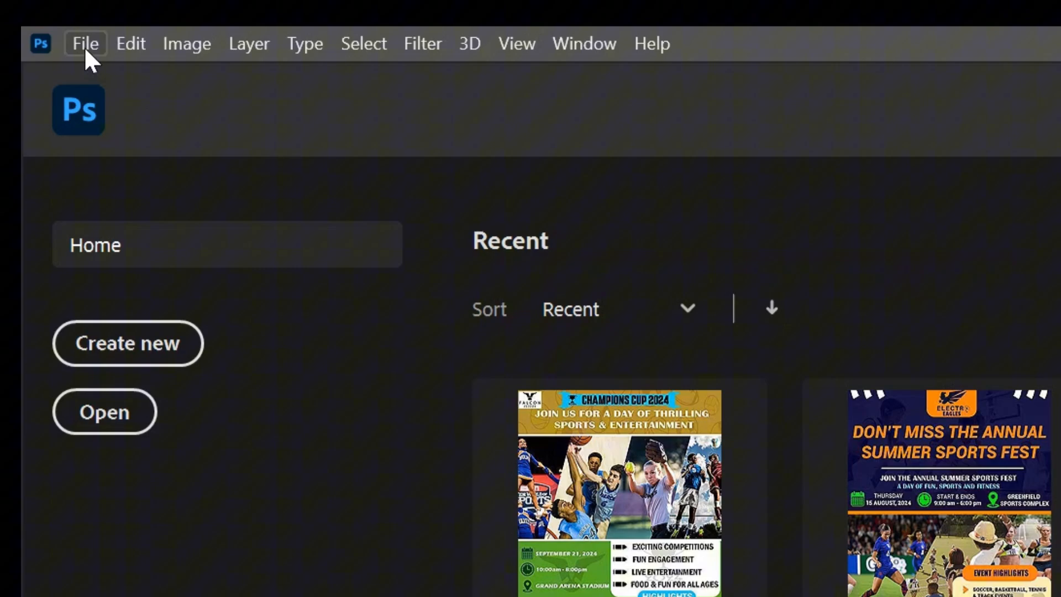
- Create a new RGB document 1280 pixels wide and 720 pixels high at 72 pixels/inch
left_click(86, 46)
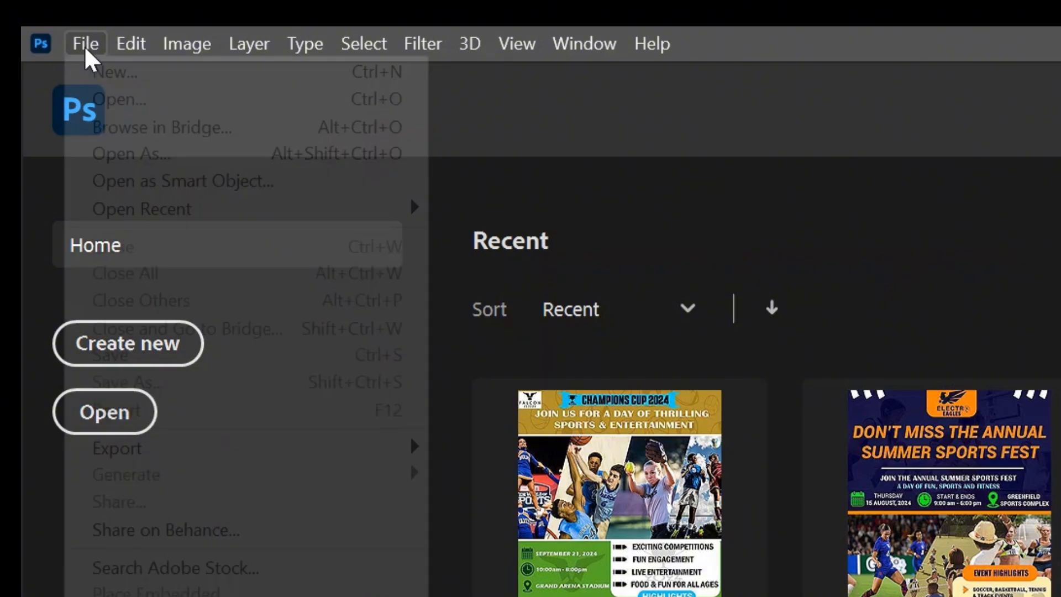
left_click(118, 73)
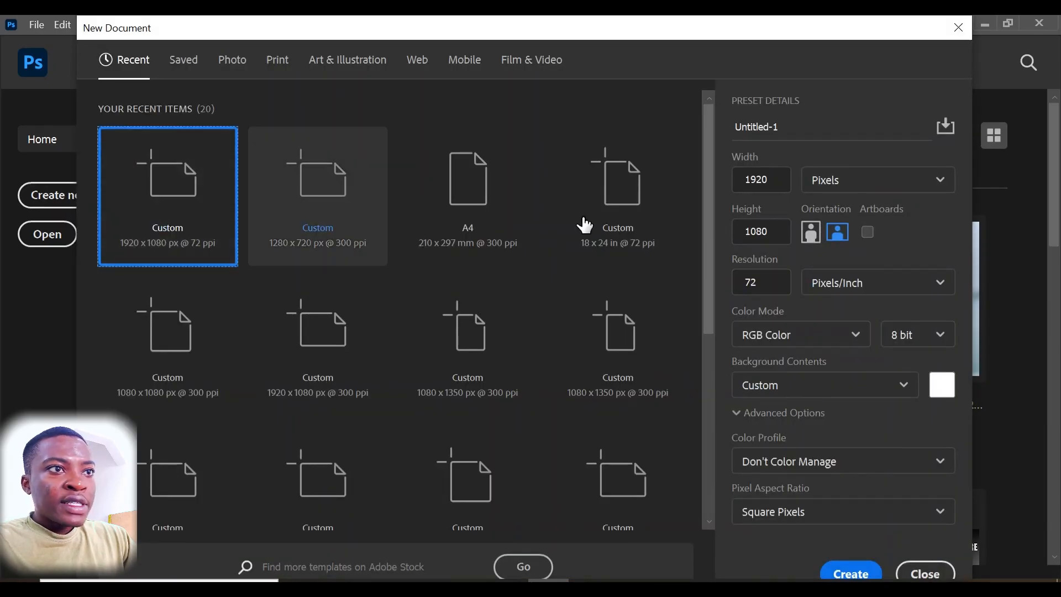
left_click(774, 182)
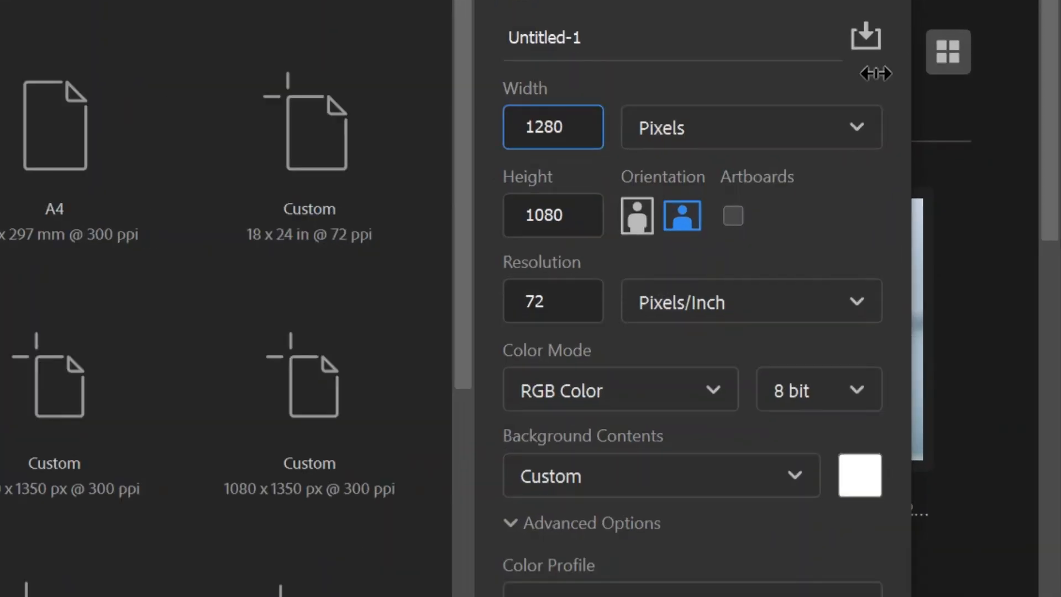
double_click(587, 216)
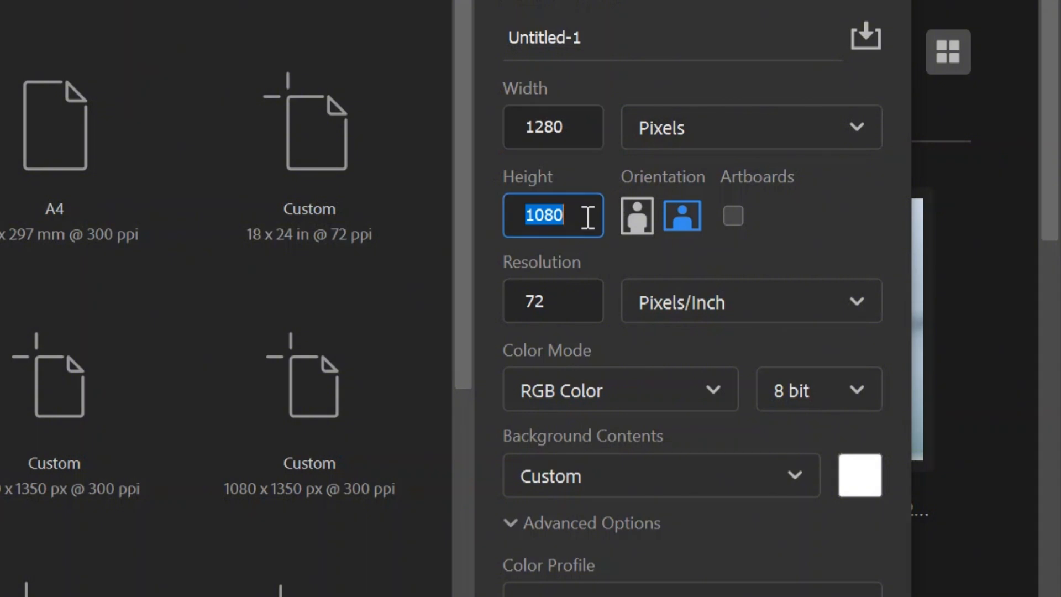
key("BackSpace")
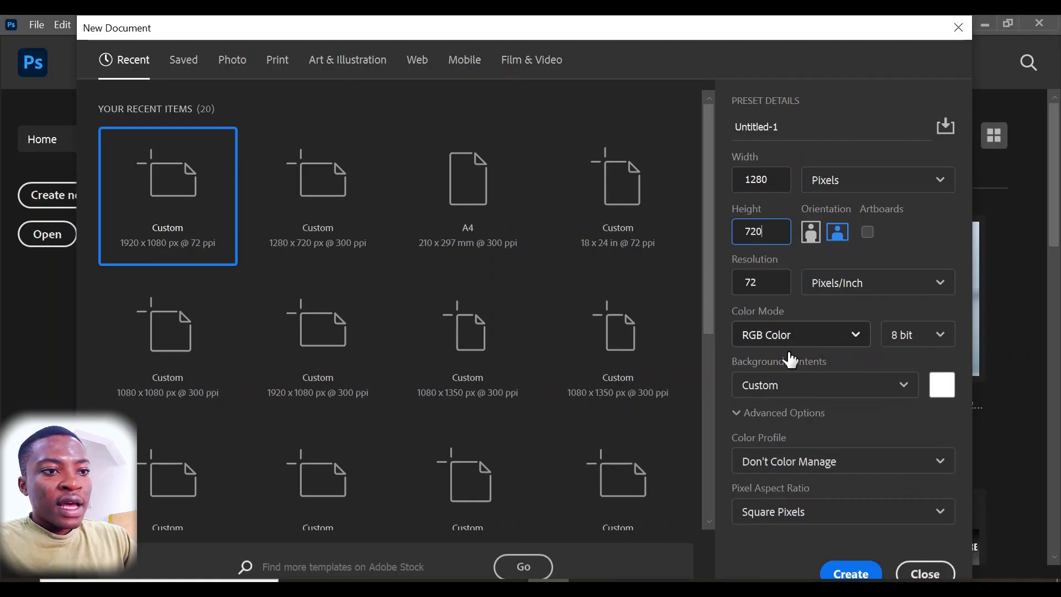
left_click(853, 569)
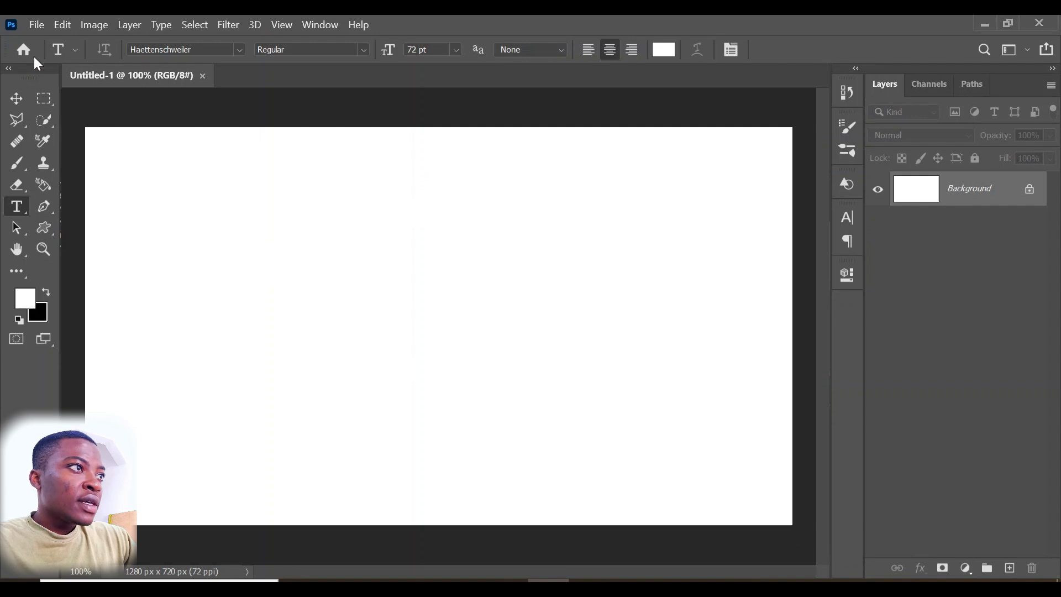
- Place the photo pexels-sound-on-3761303 as an embedded image at its default size in the middle of the canvas
left_click(37, 24)
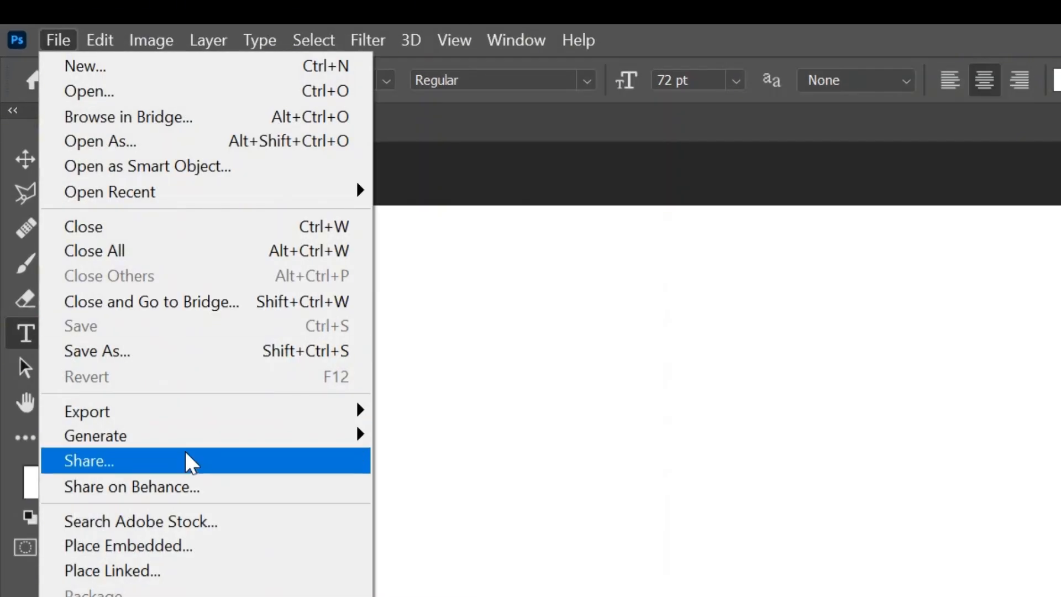
left_click(188, 546)
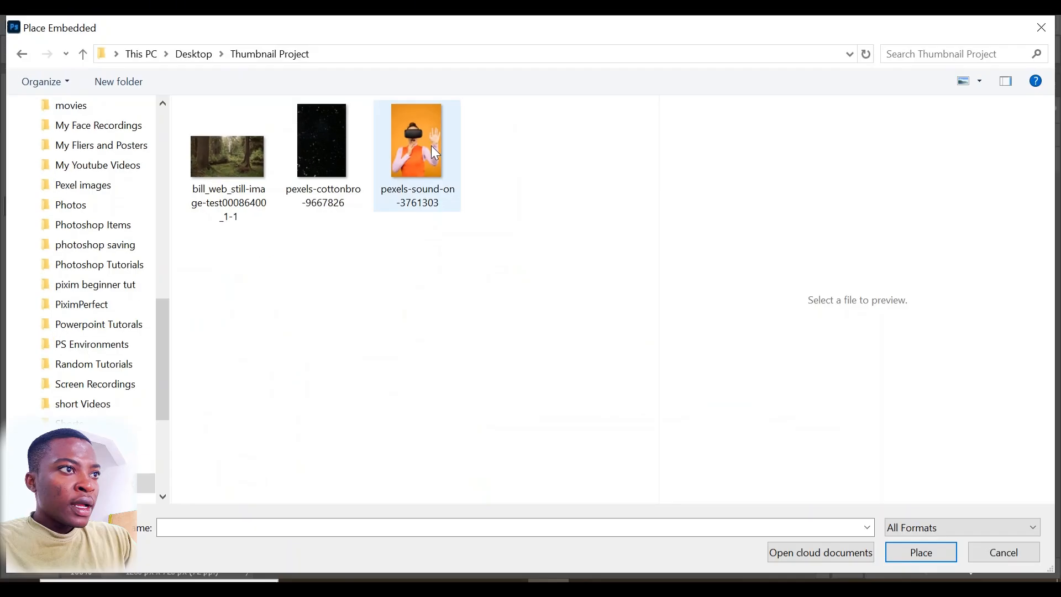
left_click(443, 156)
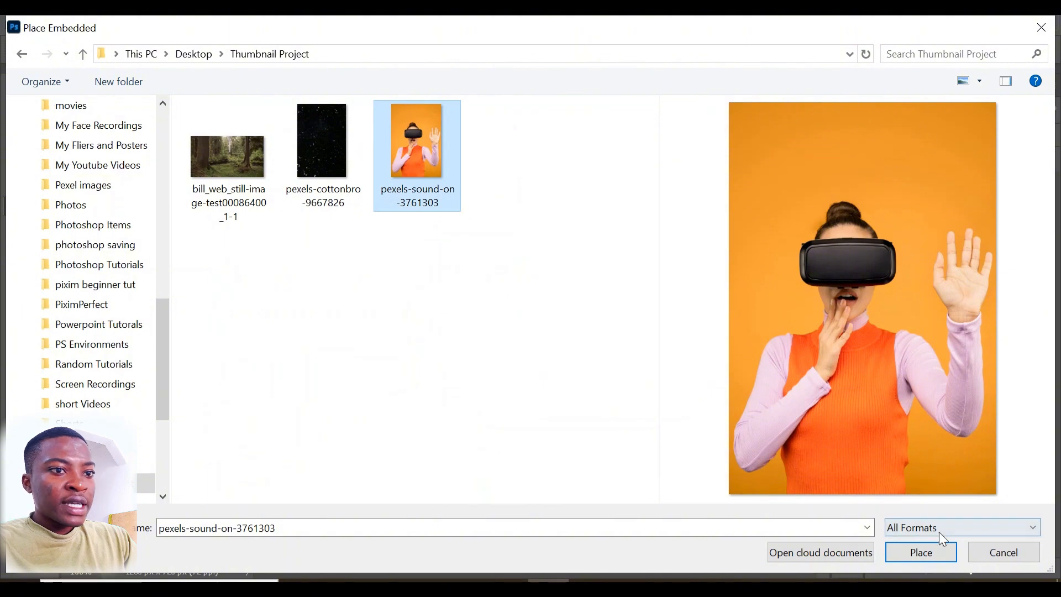
left_click(938, 551)
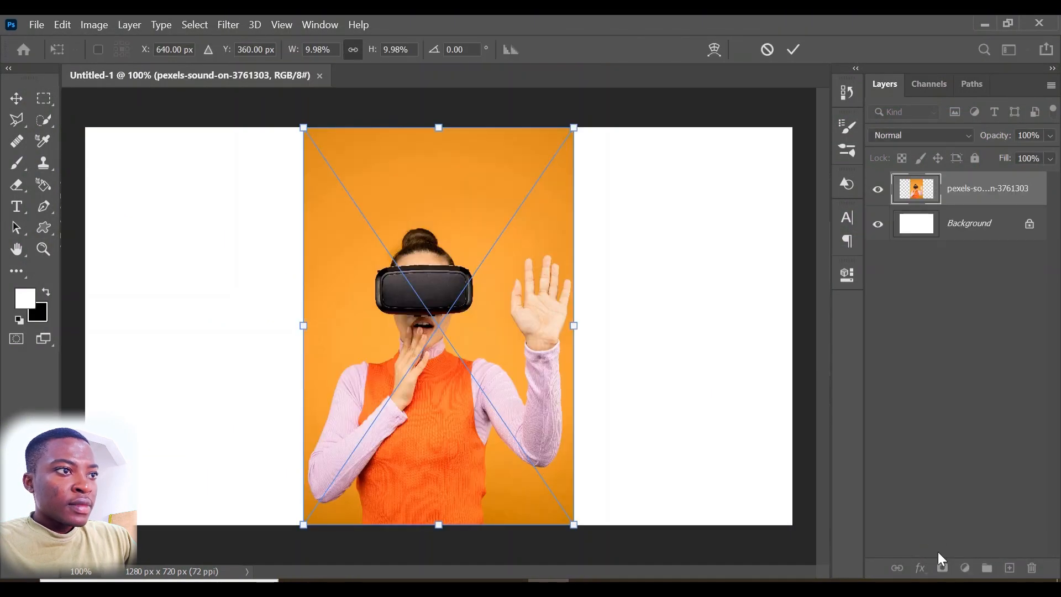
key("Return")
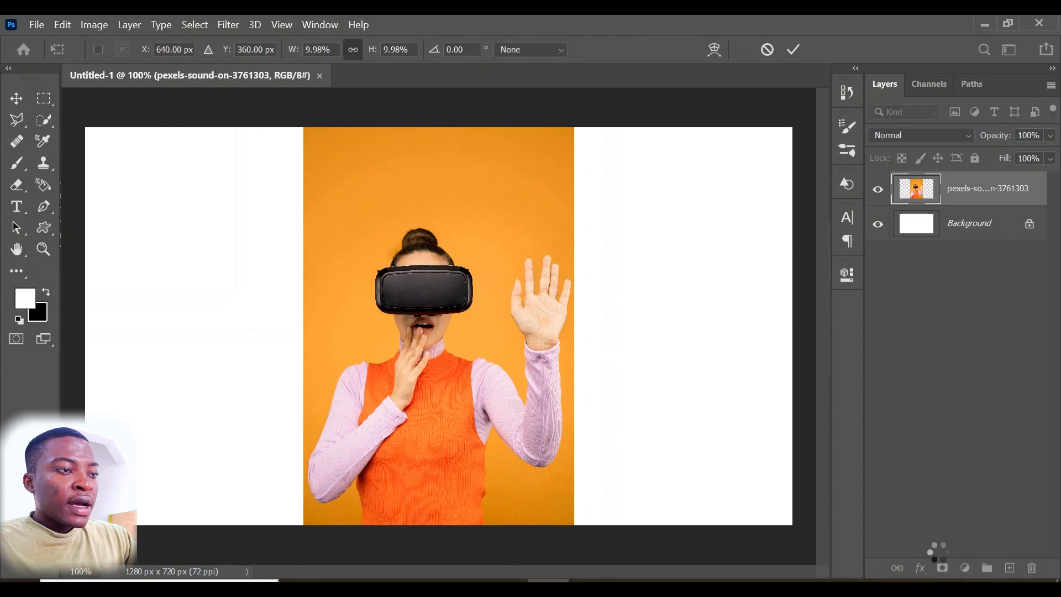
- Select the woman in the placed photo with the automatic Subject selection
key("t")
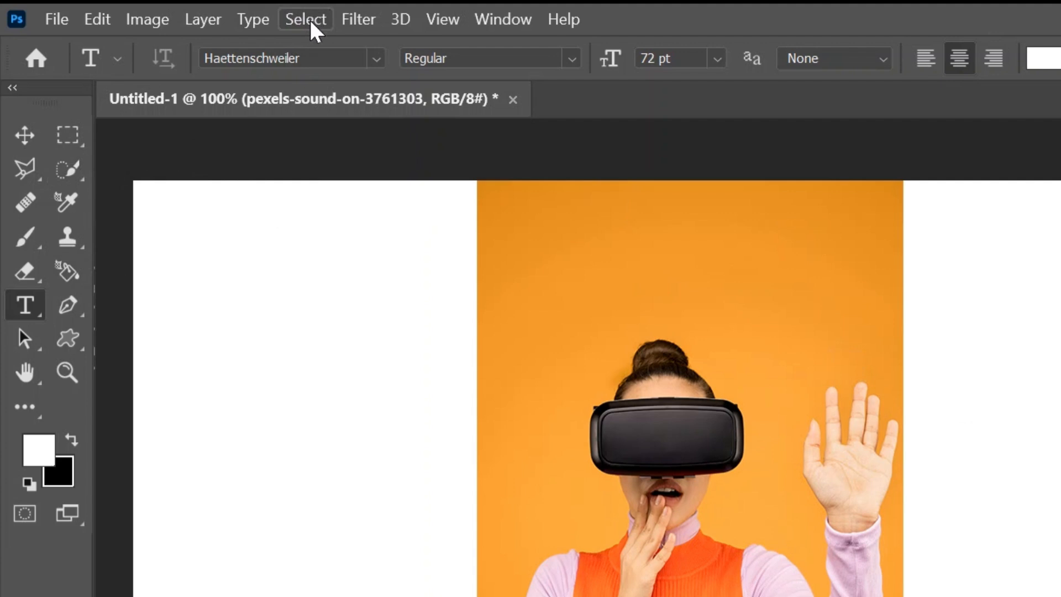
left_click(310, 20)
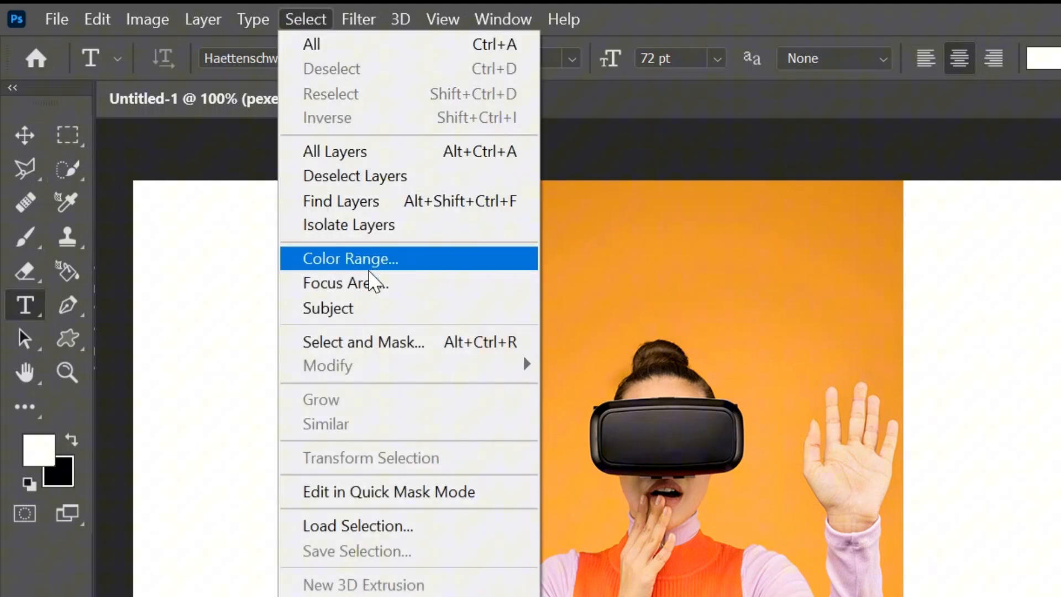
left_click(371, 308)
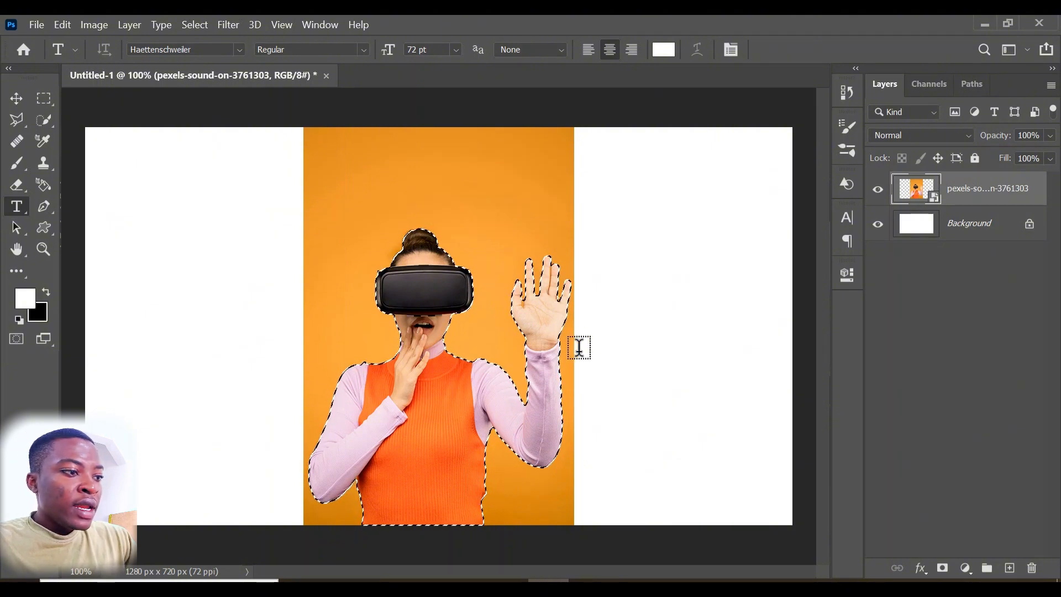
- Subtract the orange gaps beside the raised hand's thumb and little finger from the selection with a 2-pixel Quick Selection brush
key("z")
left_click_drag(535, 260, 542, 266)
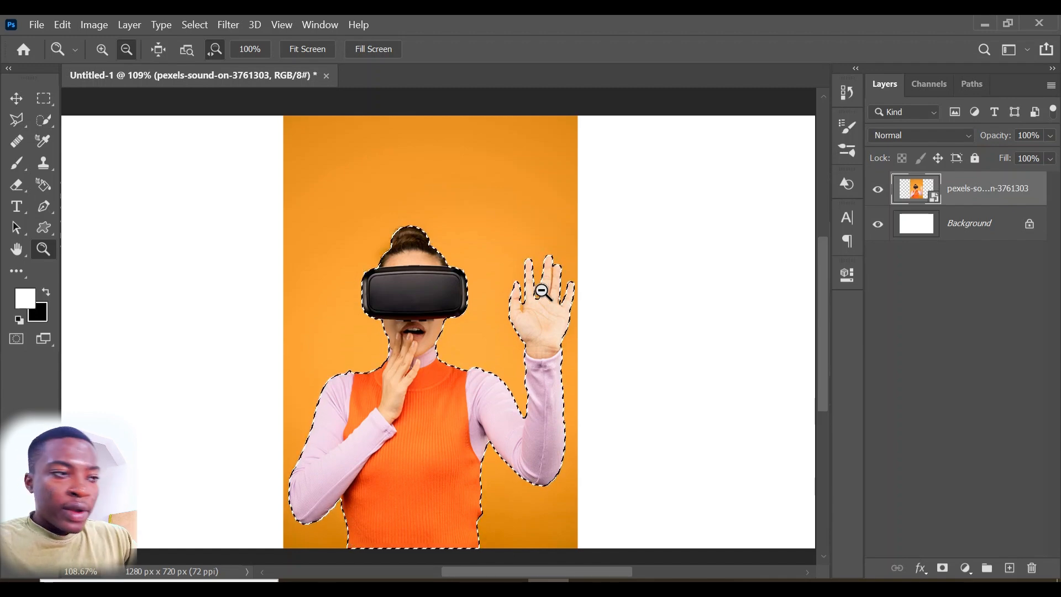
left_click_drag(540, 308, 621, 329)
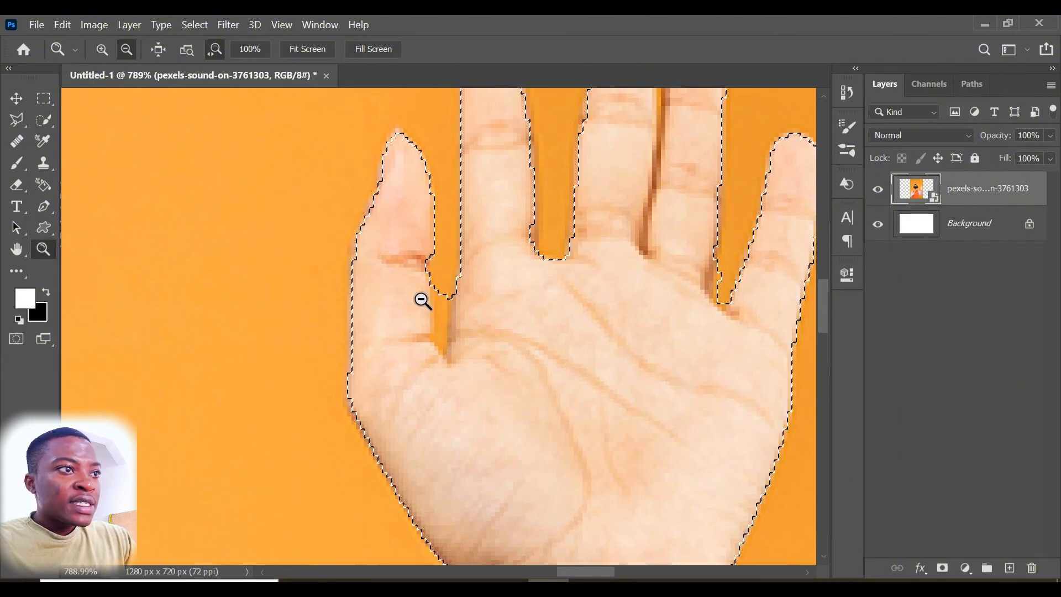
left_click(44, 119)
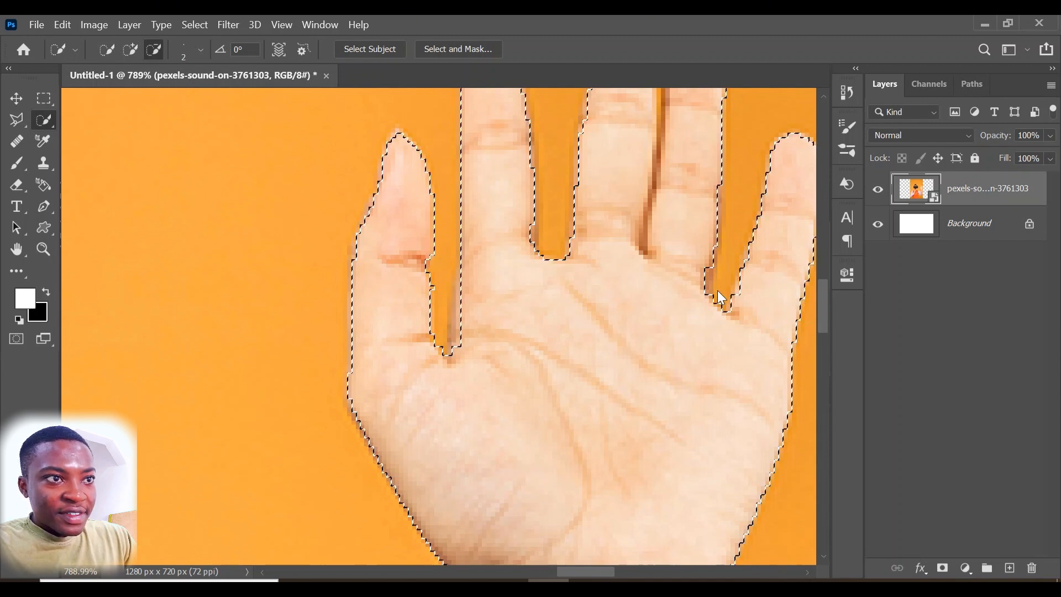
left_click(717, 290)
- Subtract the narrow gap between the raised hand's middle and ring fingers from the selection with a 1-pixel Quick Selection brush
scroll(711, 292, "up", 3)
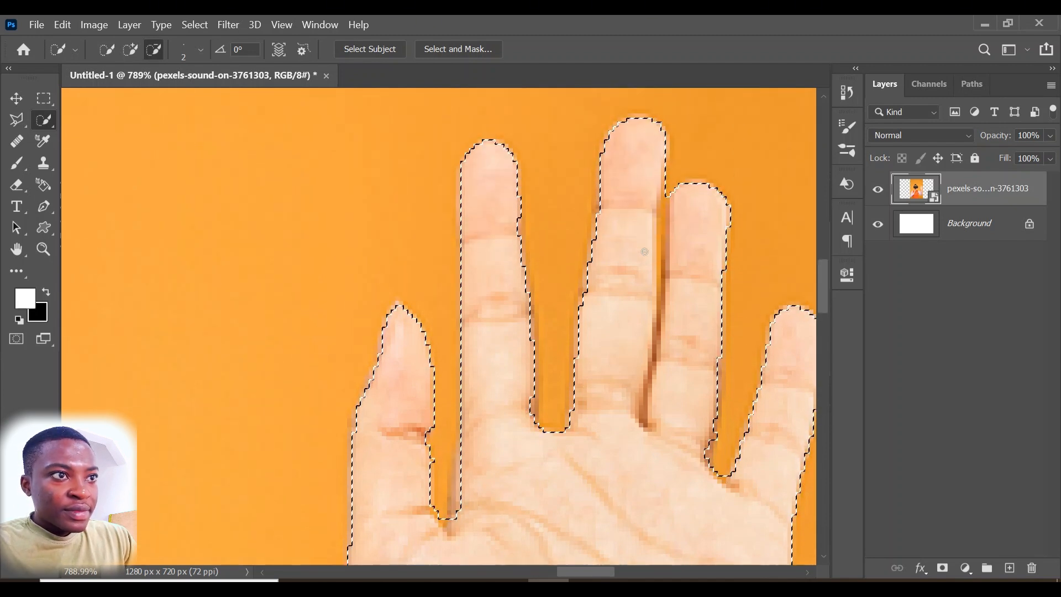
key("bracketleft")
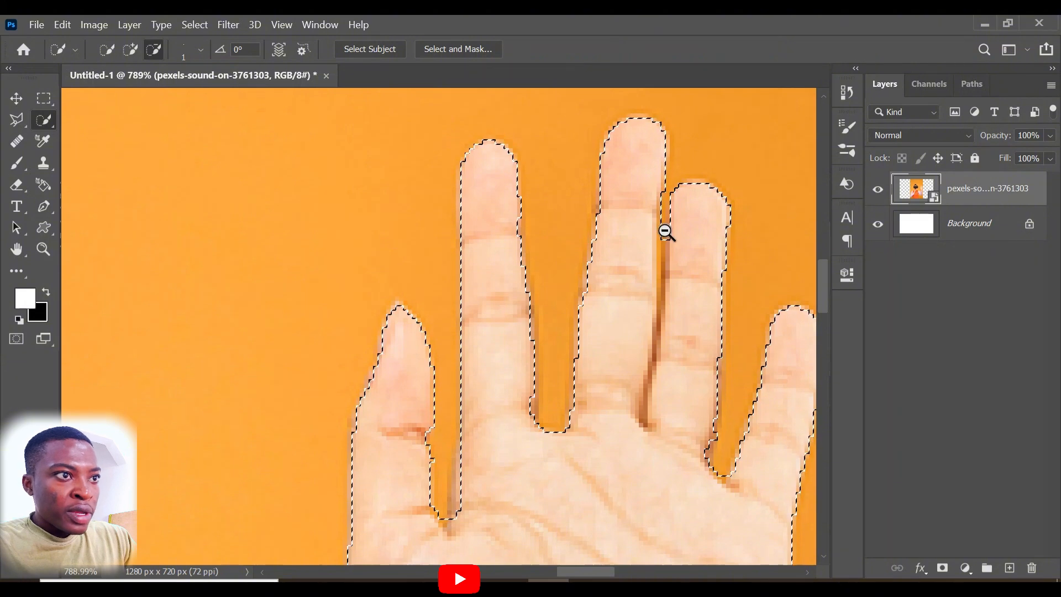
key("z")
left_click_drag(684, 242, 713, 280)
left_click(50, 123)
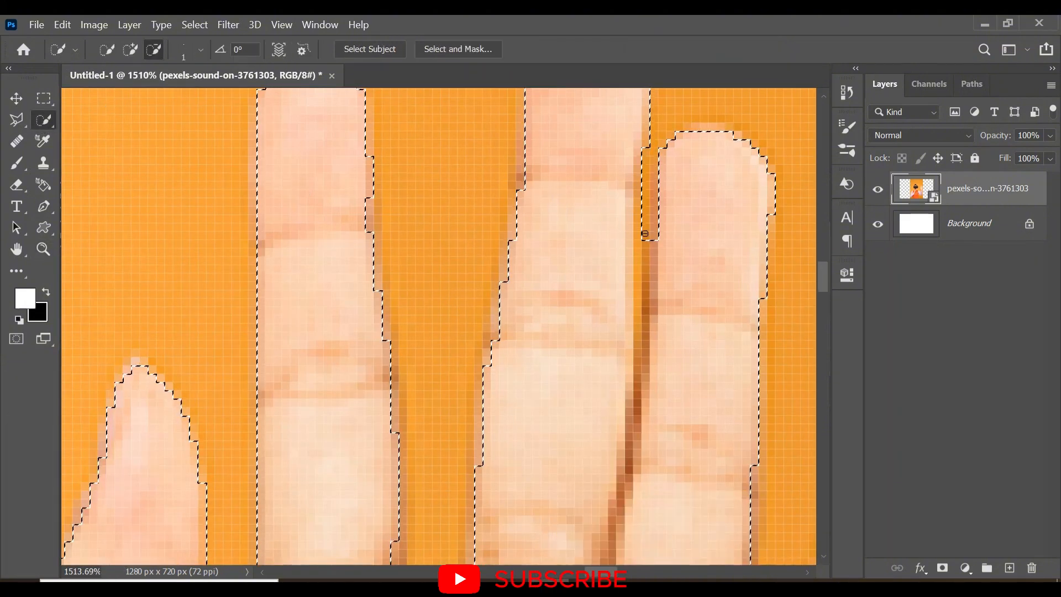
left_click_drag(641, 248, 641, 328)
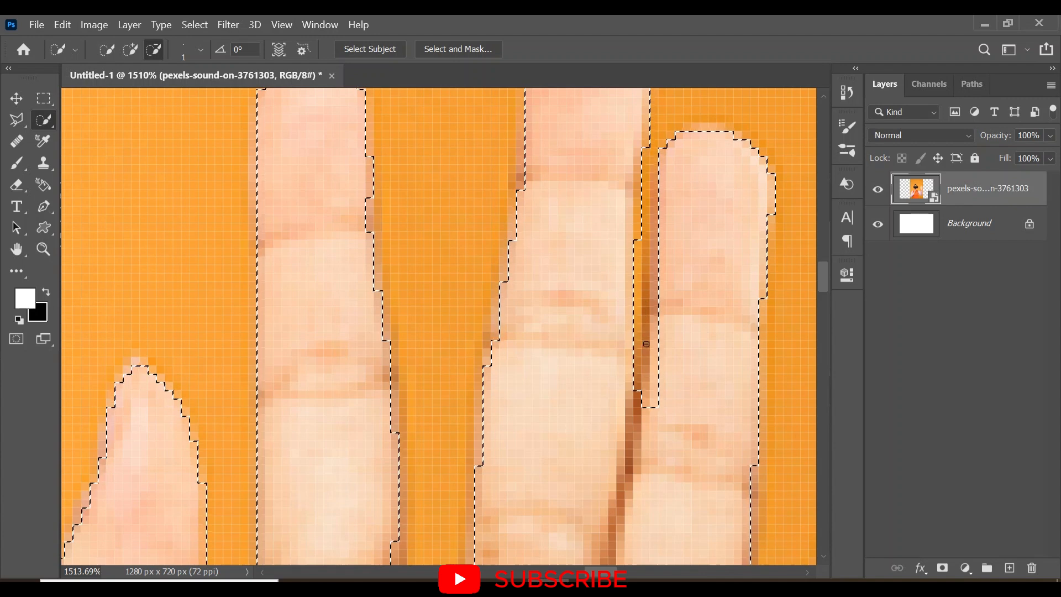
- Add a layer mask to the woman's photo from the selection to hide the orange background
key("z")
left_click(542, 225, "alt")
left_click(542, 225, "alt")
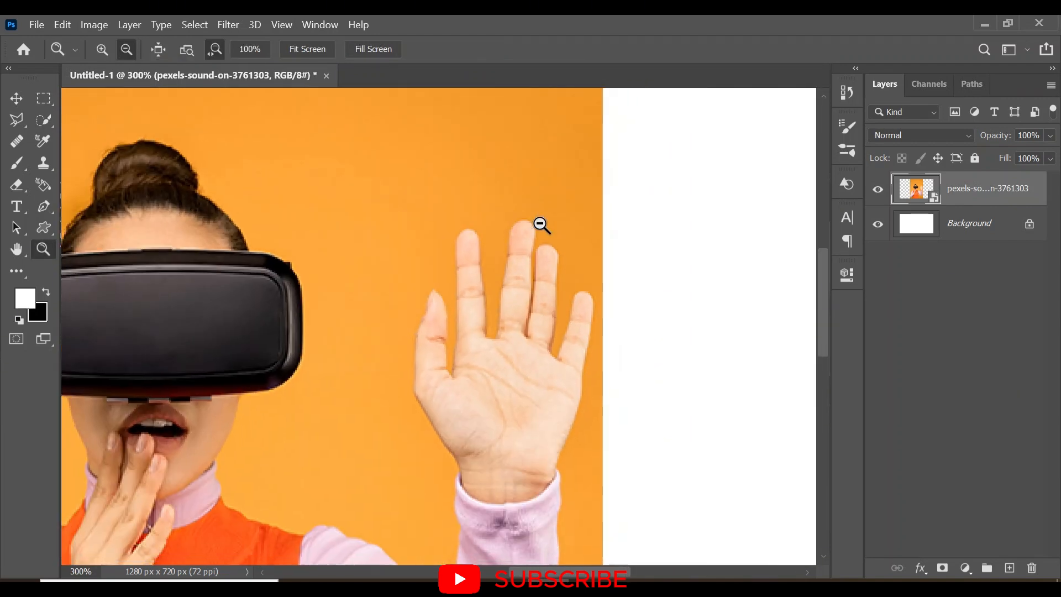
left_click(542, 225, "alt")
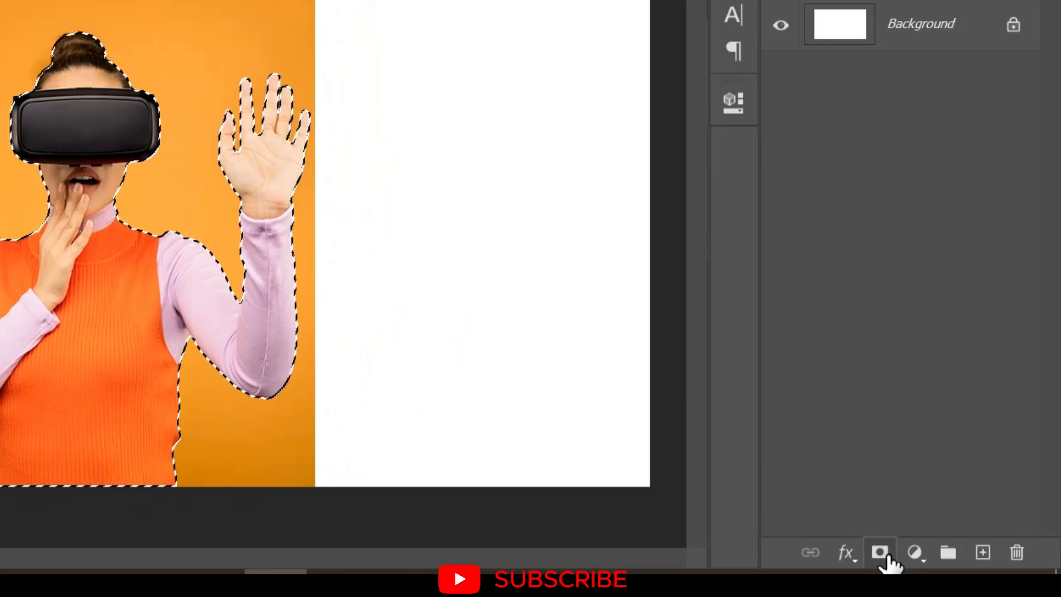
left_click(882, 554)
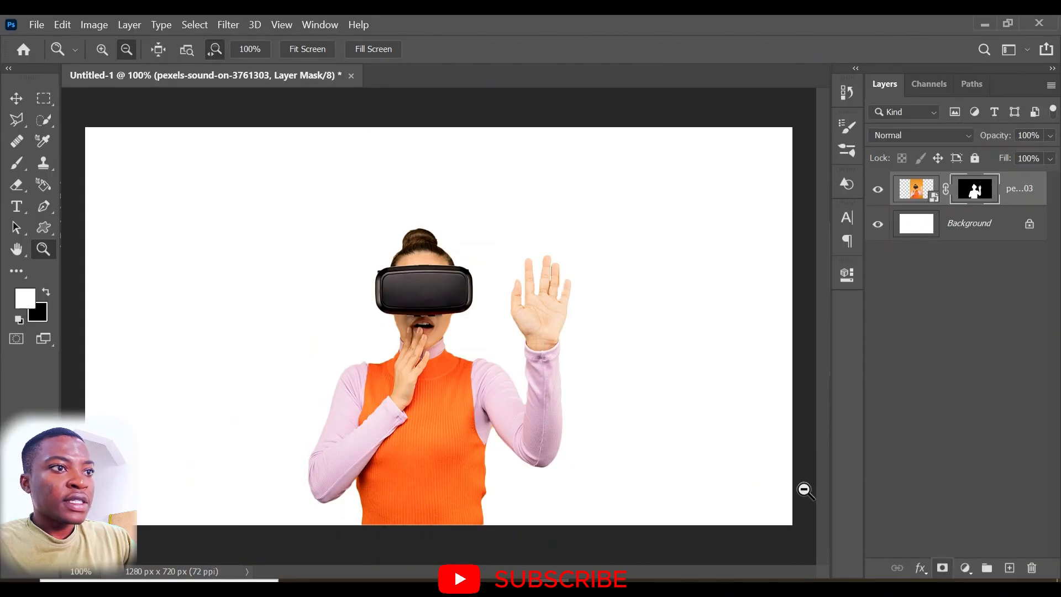
- Scale the masked woman to 143.67% and position her near the canvas centre, with her hair bun just below the upper edge
key("ctrl+t")
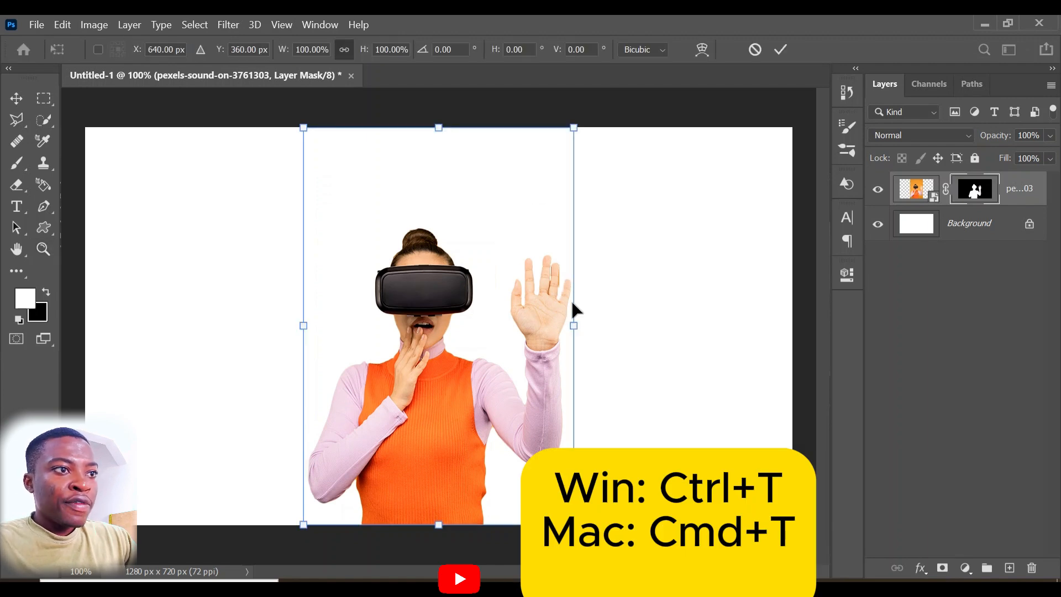
left_click_drag(574, 325, 734, 311)
left_click_drag(571, 325, 526, 288)
left_click_drag(702, 279, 640, 291)
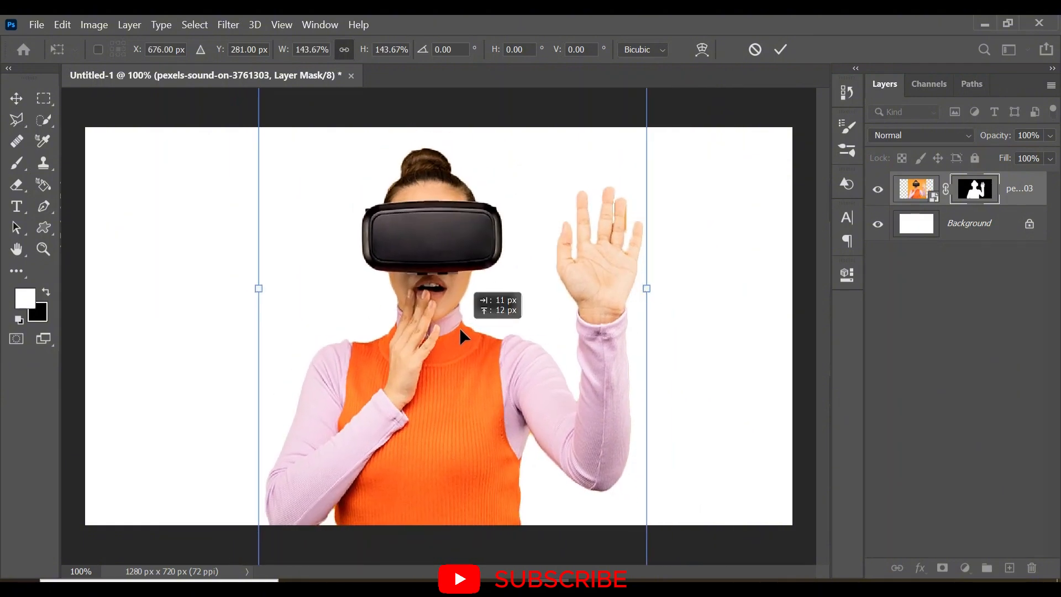
left_click_drag(474, 292, 478, 280)
key("Return")
key("z")
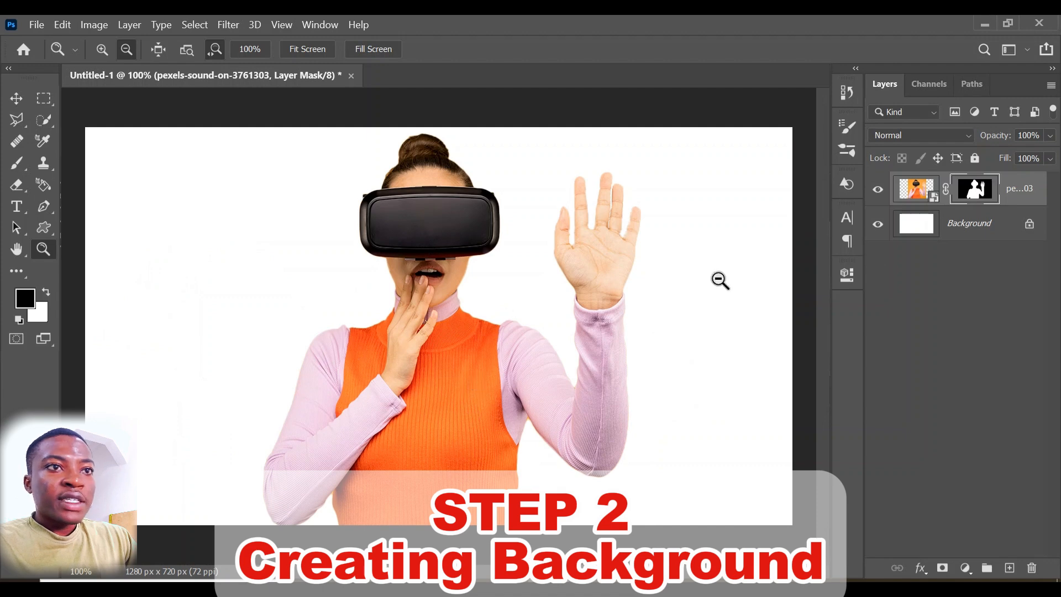
- Place the forest image bill_web_still-image-test00086400_1-1 as an embedded layer directly above the Background layer, filling the canvas
left_click(1000, 229)
key("x")
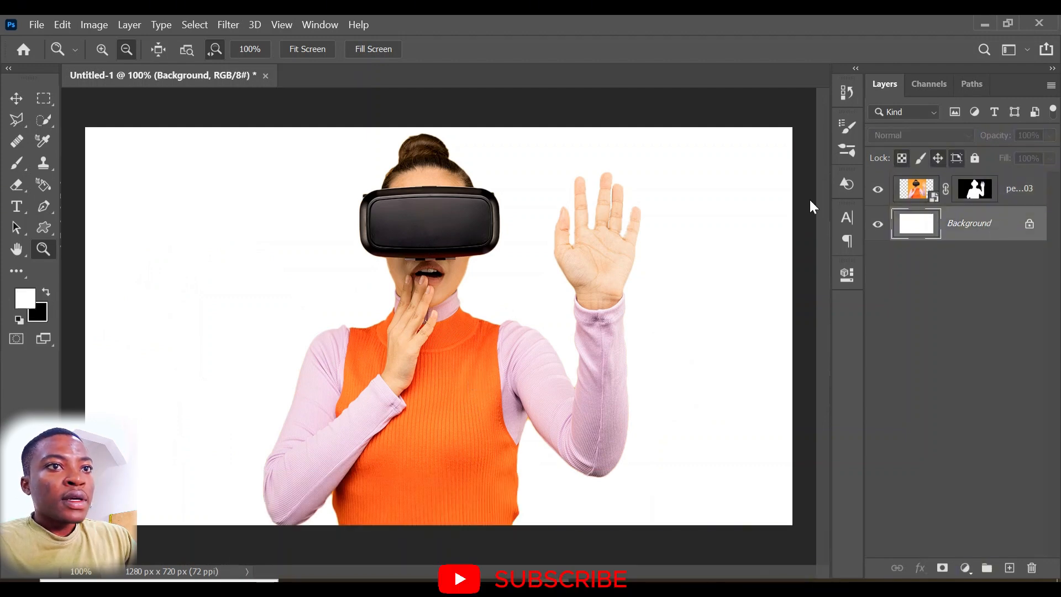
left_click(37, 25)
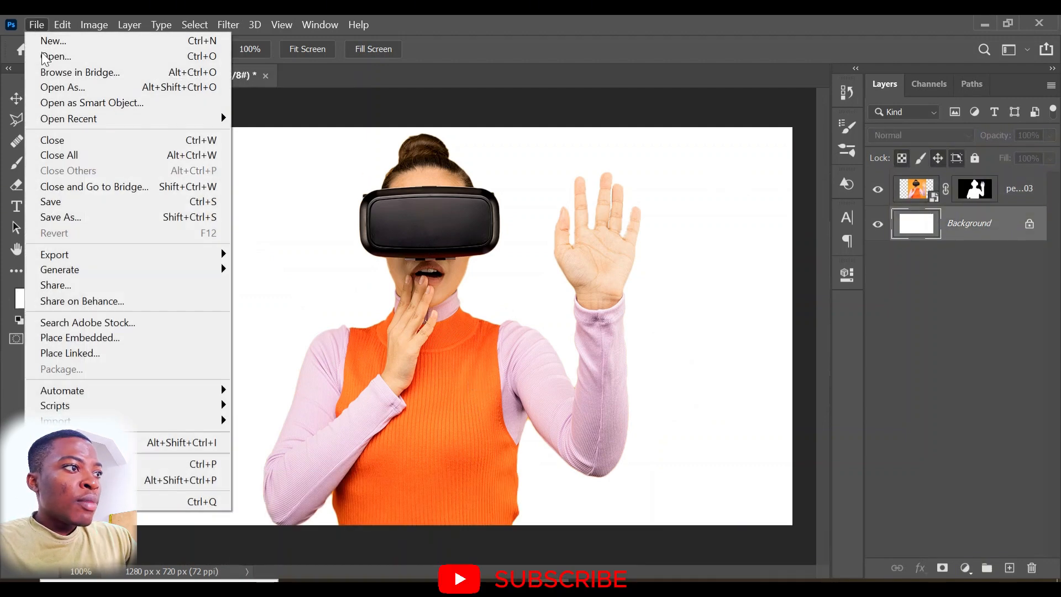
left_click(81, 339)
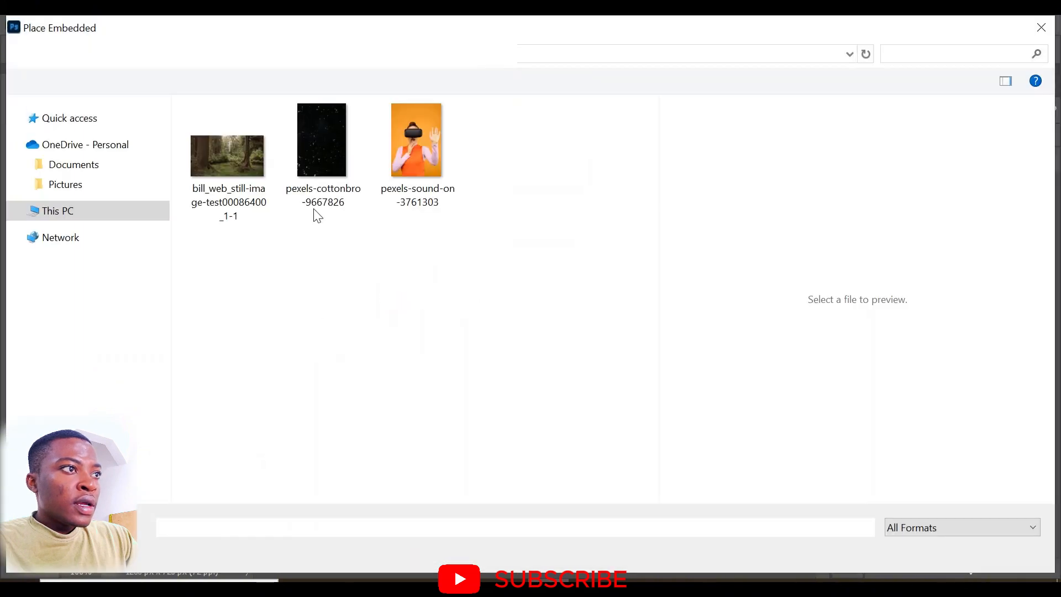
left_click(246, 159)
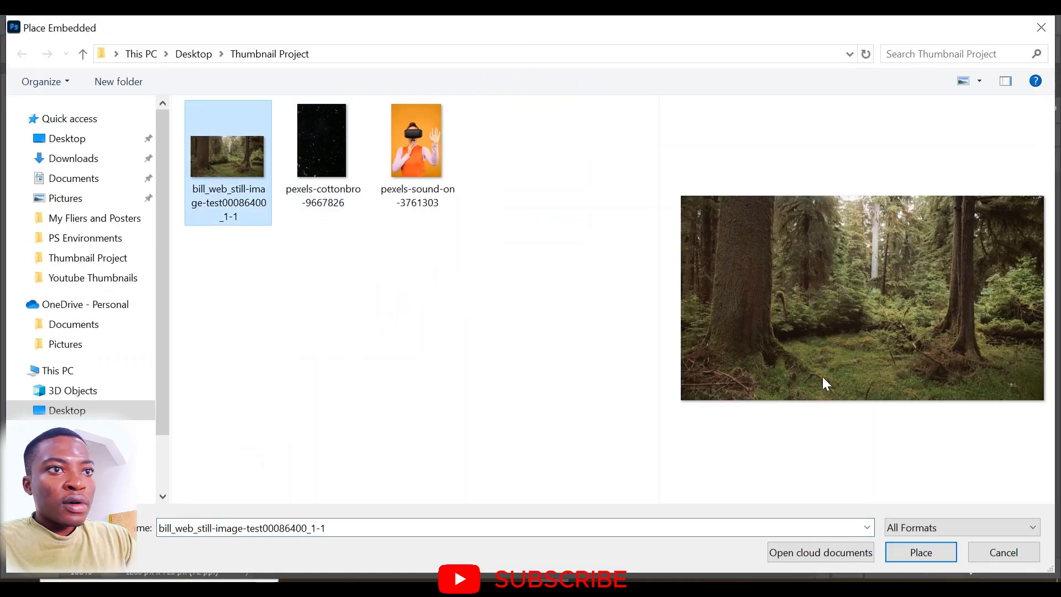
left_click(915, 556)
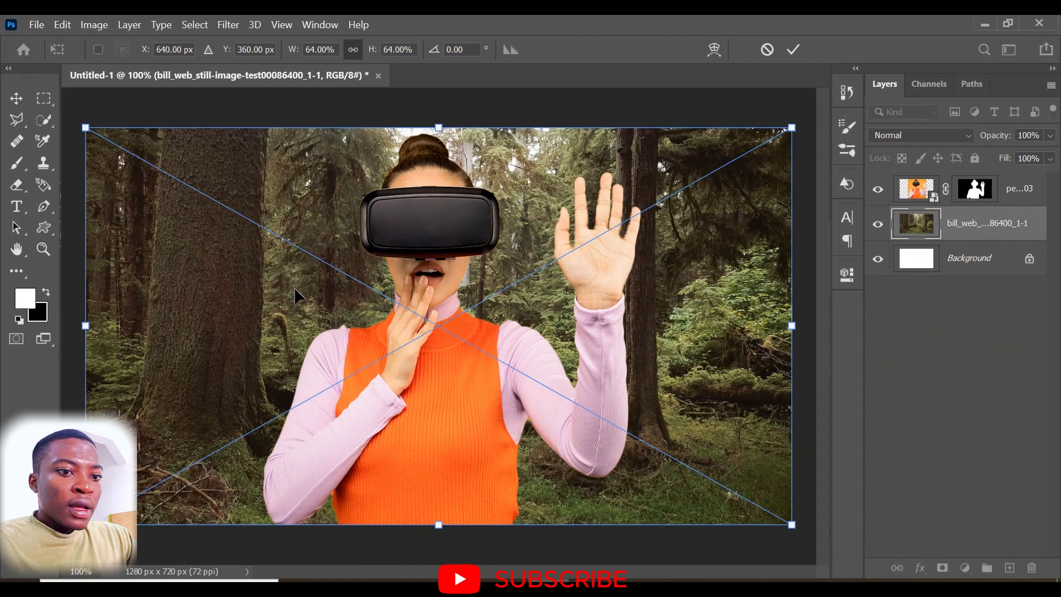
key("Return")
key("z")
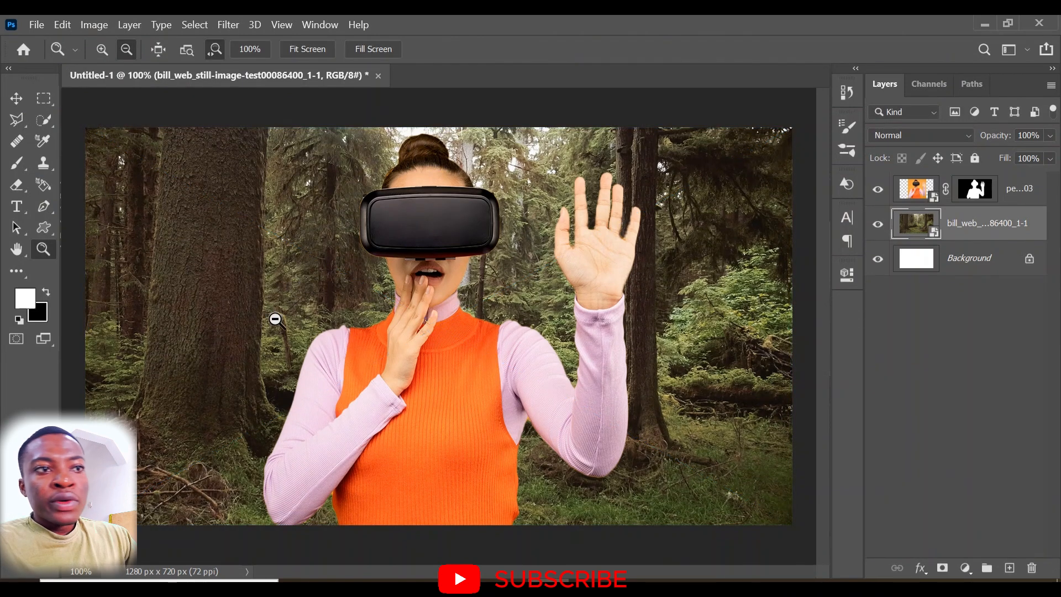